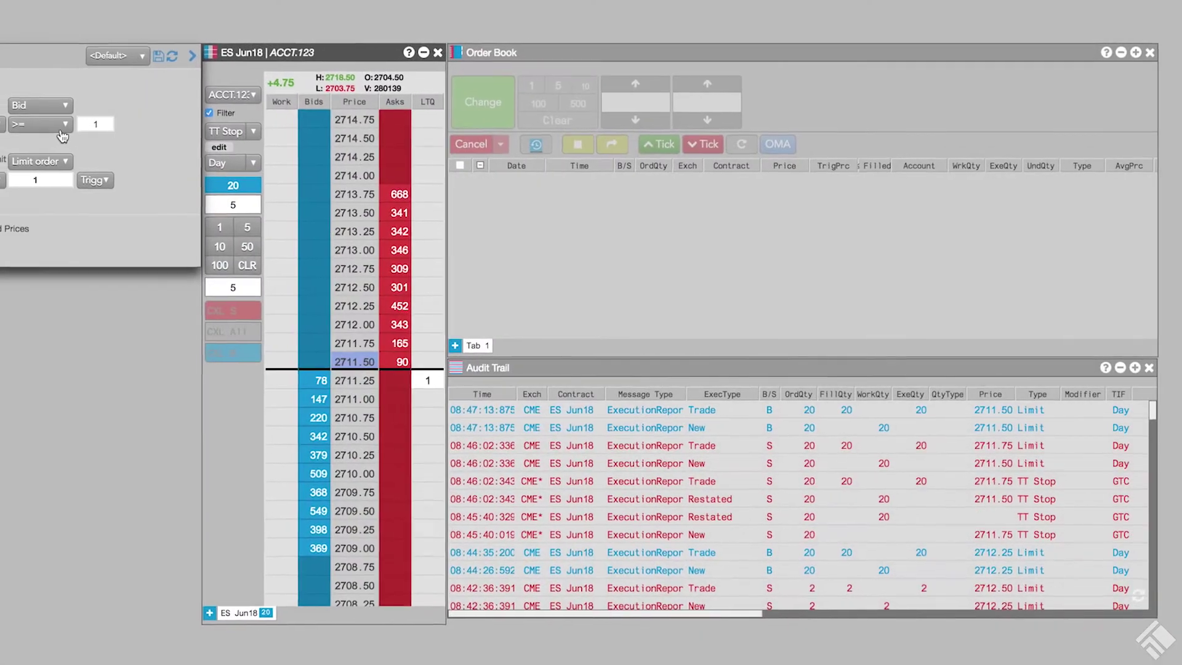
- Set the TT Stop trigger condition to <= with quantity 100, then select the Payup value
{"action": "left_click", "coordinate": [37, 121]}
{"action": "left_click", "coordinate": [80, 144]}
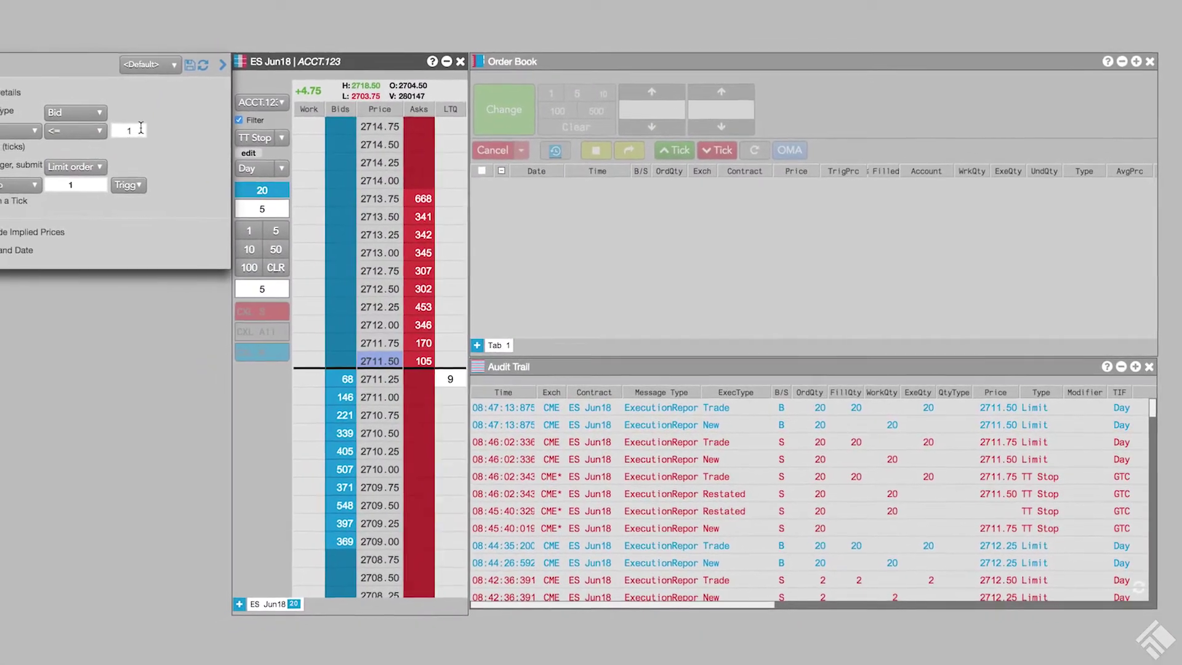
{"action": "left_click", "coordinate": [123, 128]}
{"action": "type", "text": "100"}
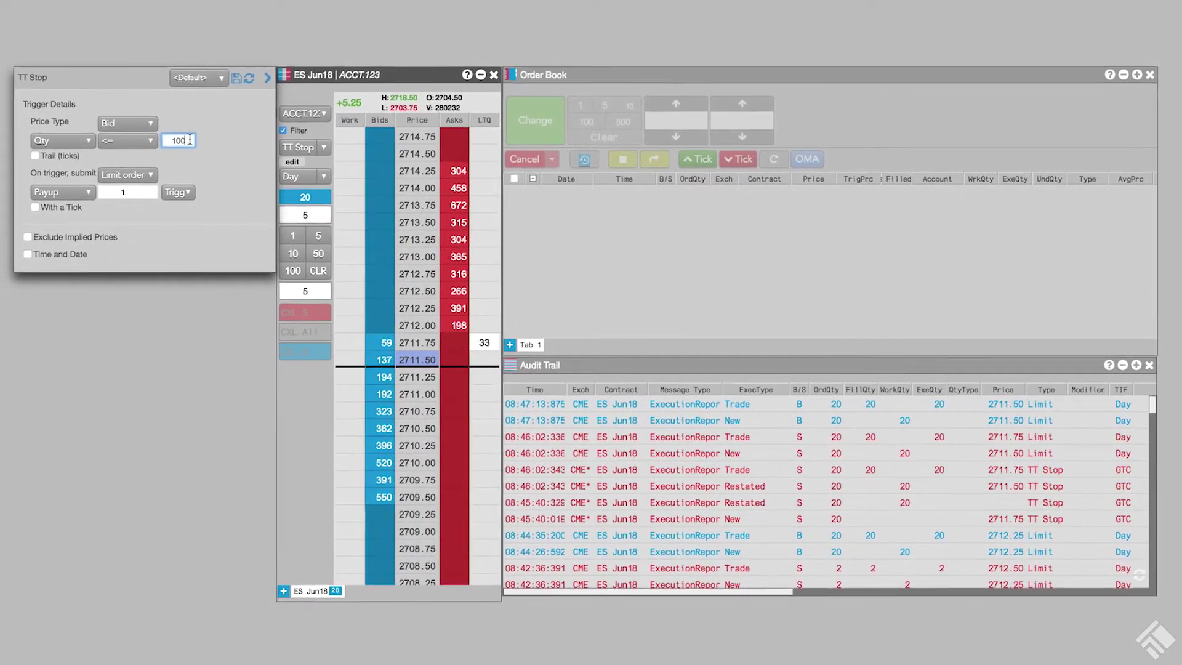
{"action": "double_click", "coordinate": [139, 193]}
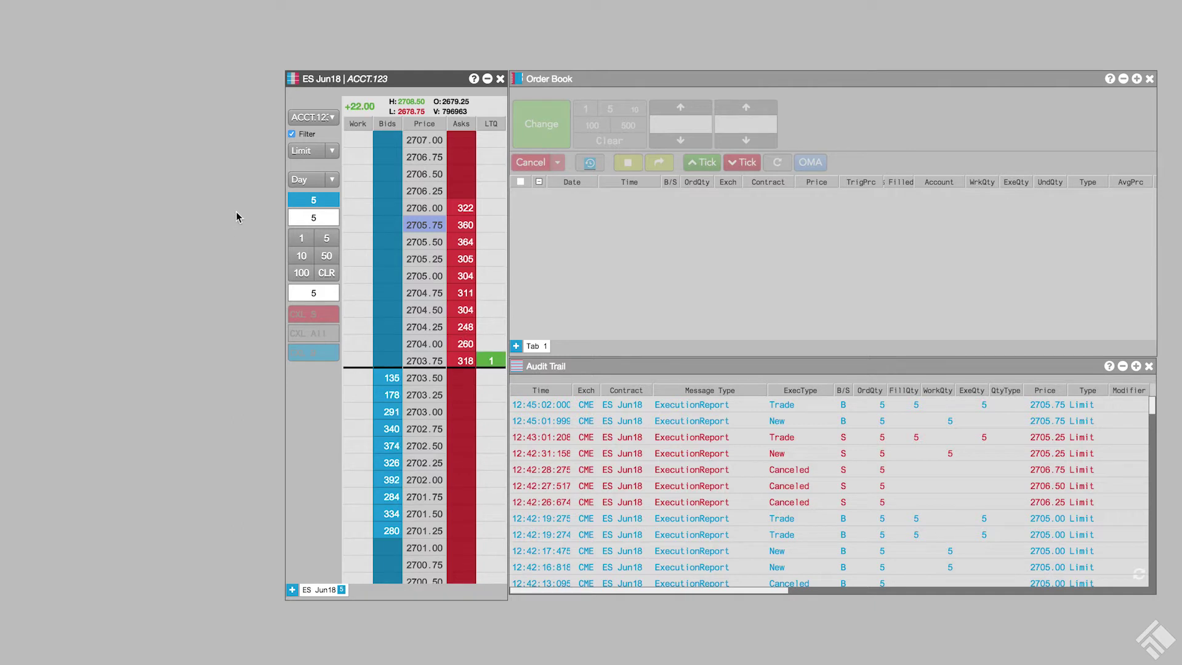
- Switch the order type to TT Stop with a 3-tick trail off LTP and payup 1
{"action": "left_click", "coordinate": [331, 151]}
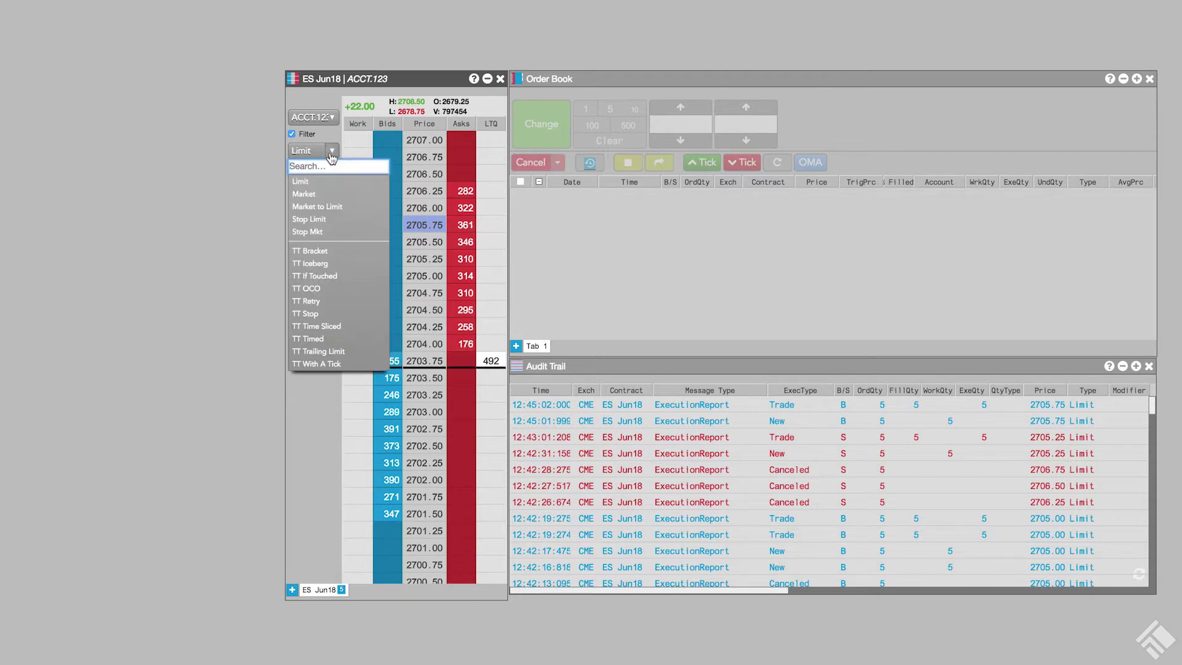
{"action": "left_click", "coordinate": [322, 313]}
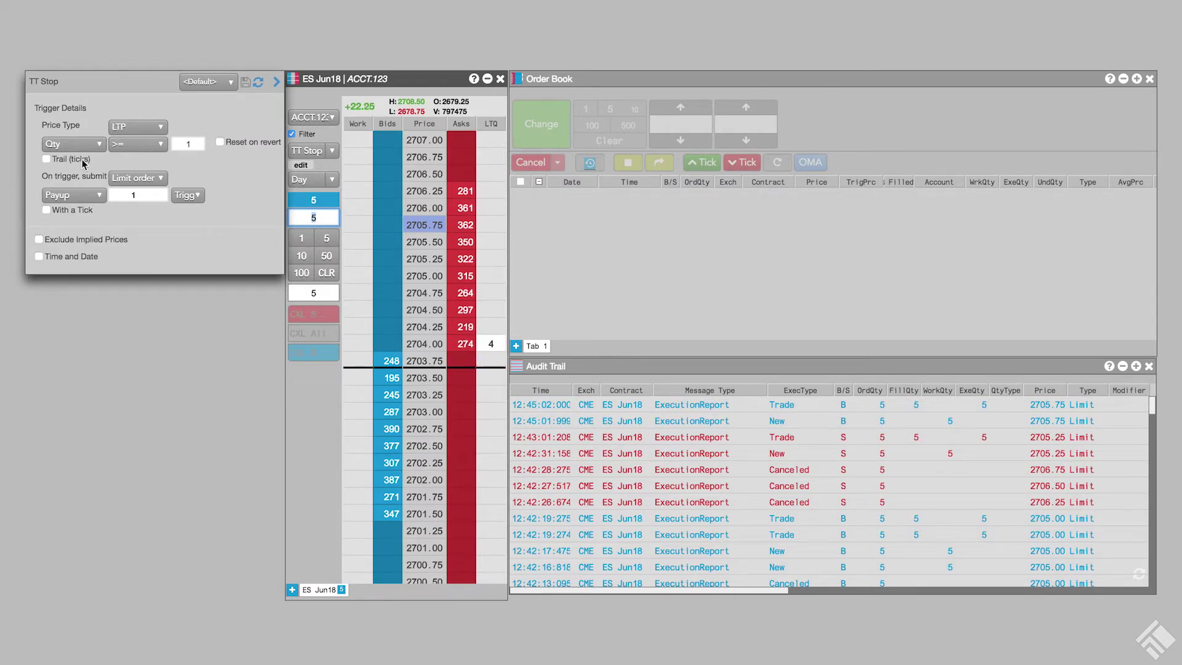
{"action": "left_click", "coordinate": [46, 159]}
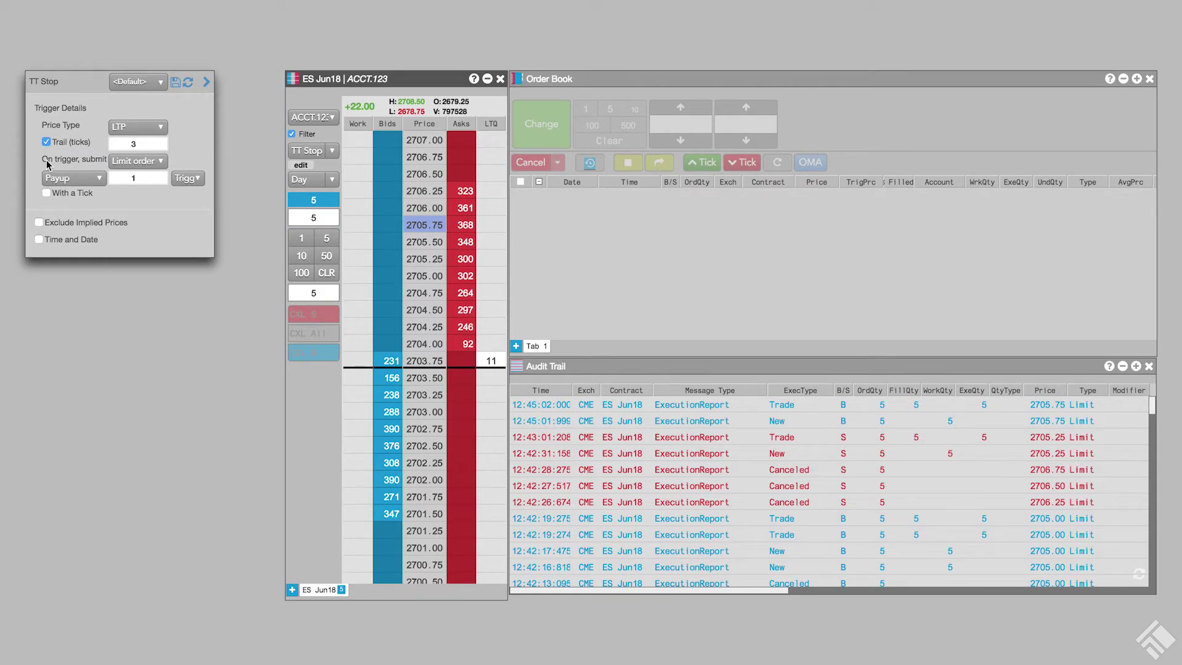
{"action": "left_click", "coordinate": [206, 82]}
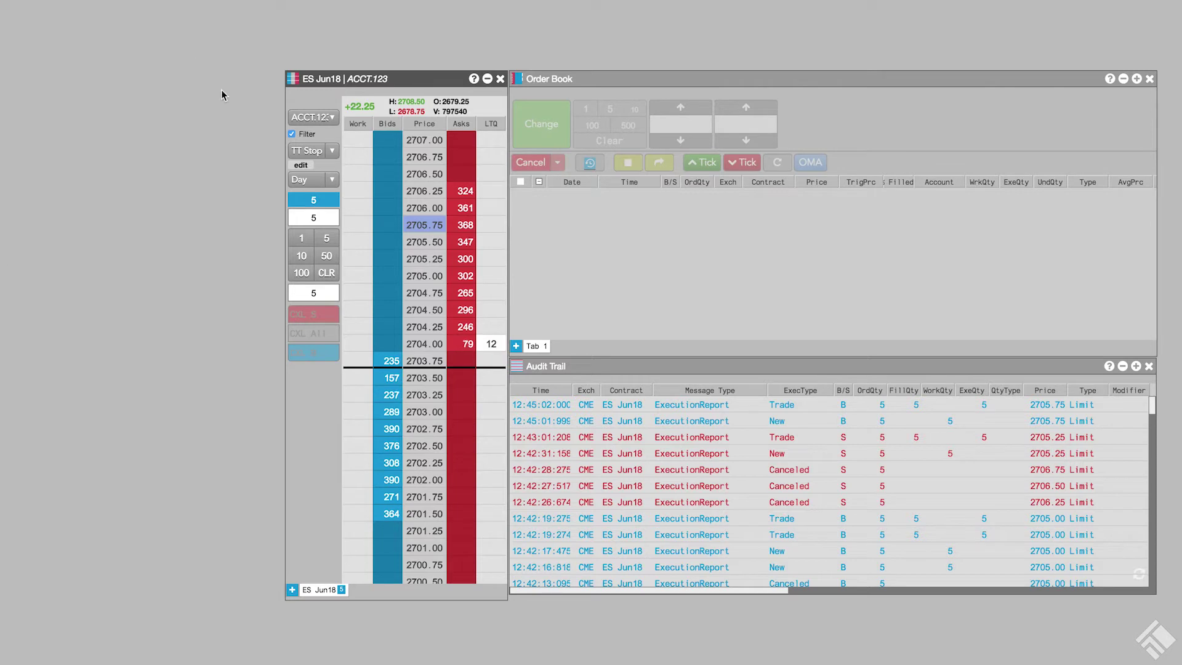
{"action": "left_click", "coordinate": [301, 166]}
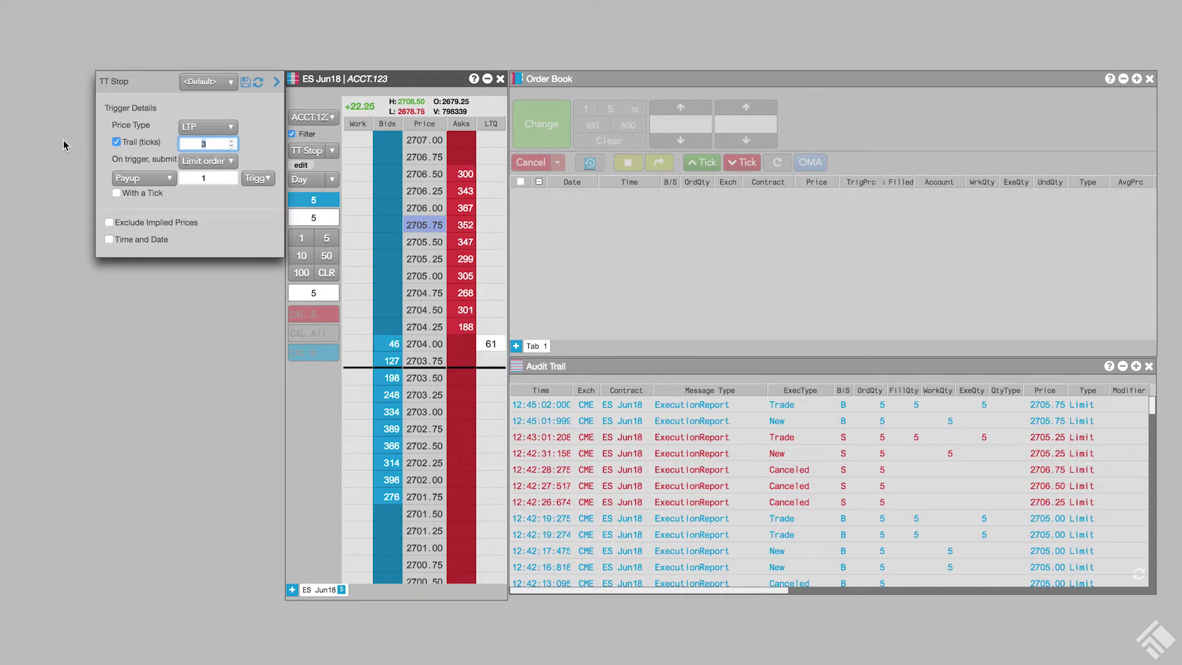
{"action": "left_click", "coordinate": [207, 178]}
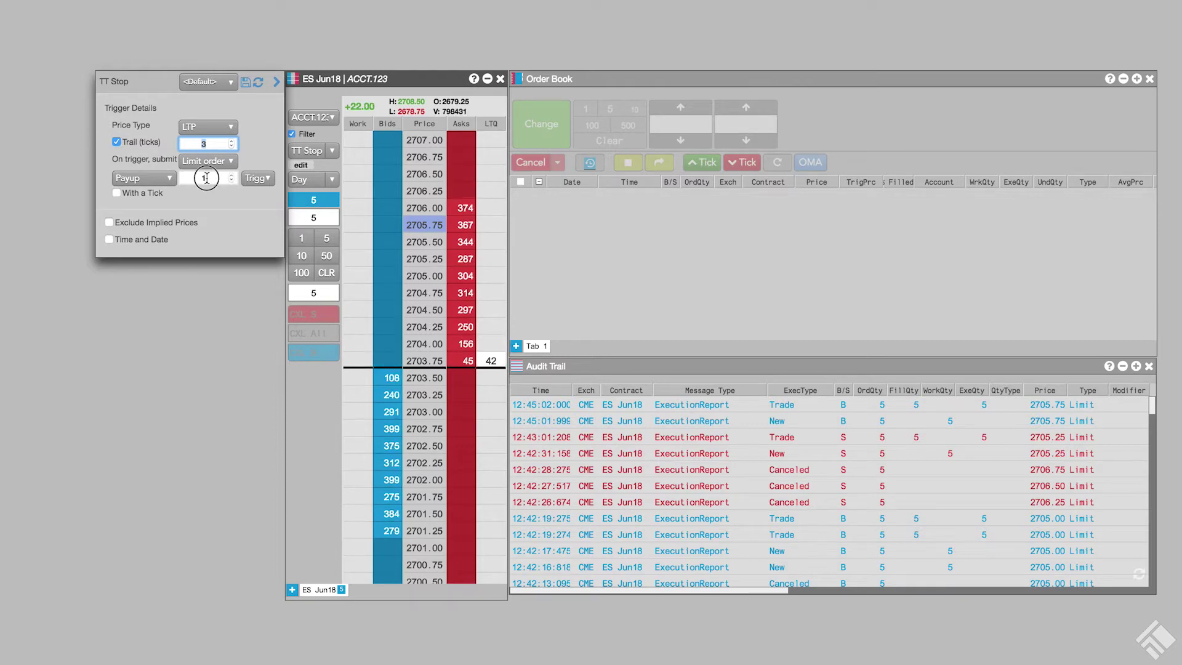
{"action": "left_click", "coordinate": [276, 83]}
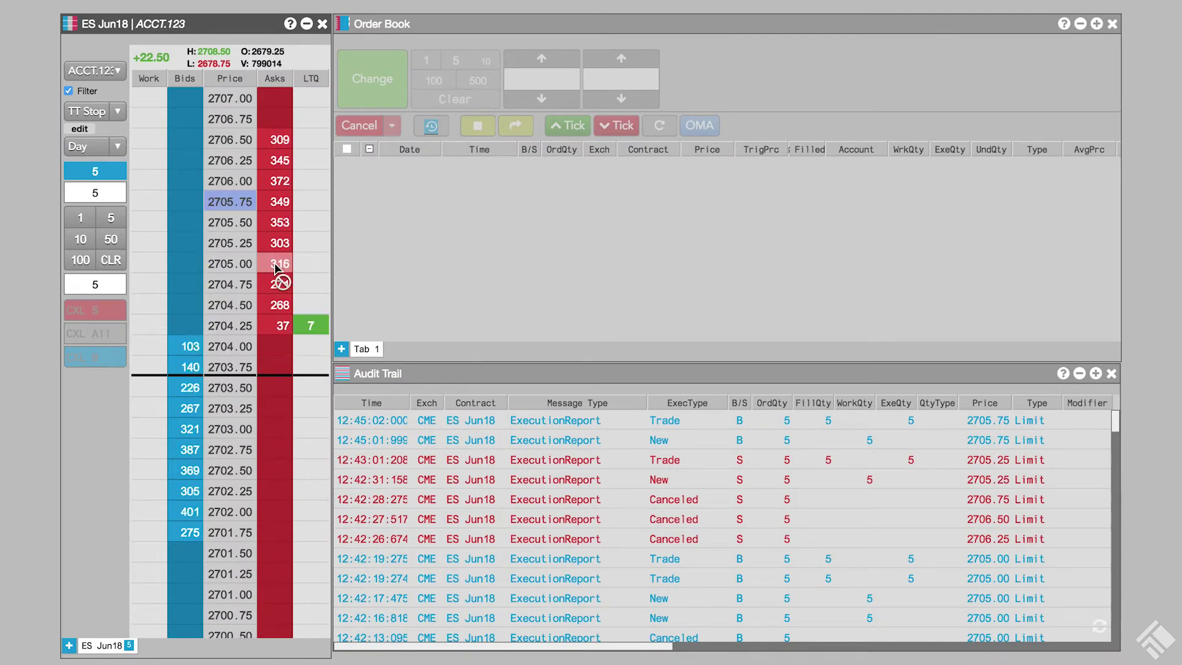
- Submit a sell TT Stop order from the ladder, triggering at 2703.75
{"action": "left_click", "coordinate": [275, 347]}
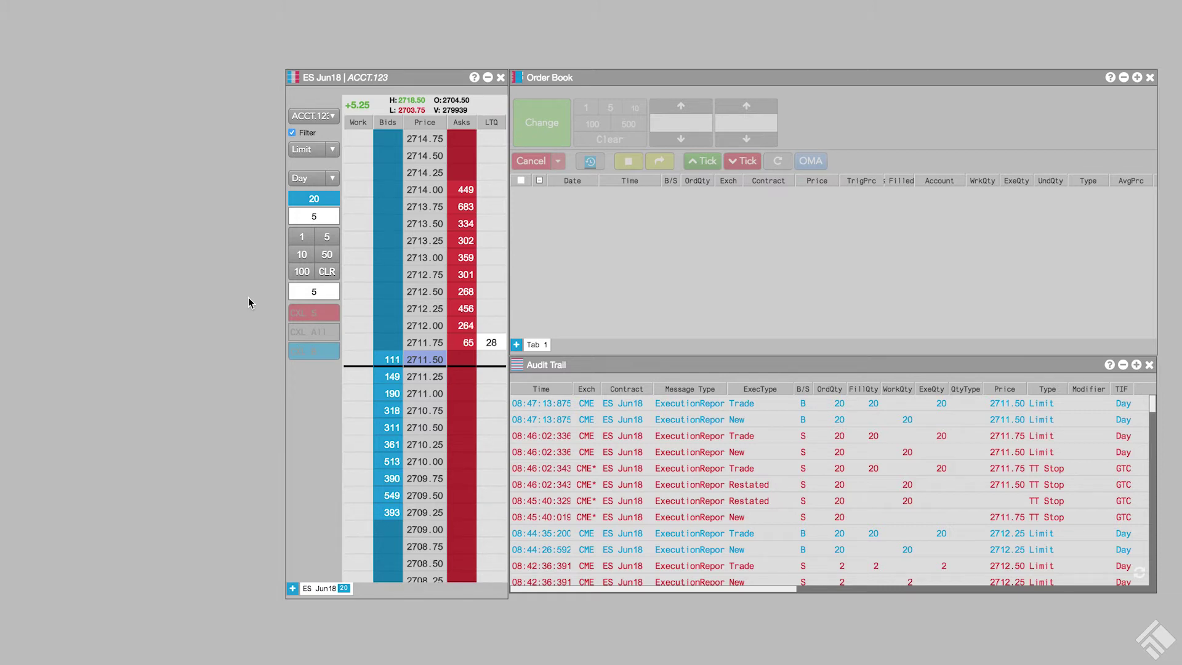
- Choose TT Stop and make it trigger when the Bid quantity is <= 100
{"action": "left_click", "coordinate": [330, 154]}
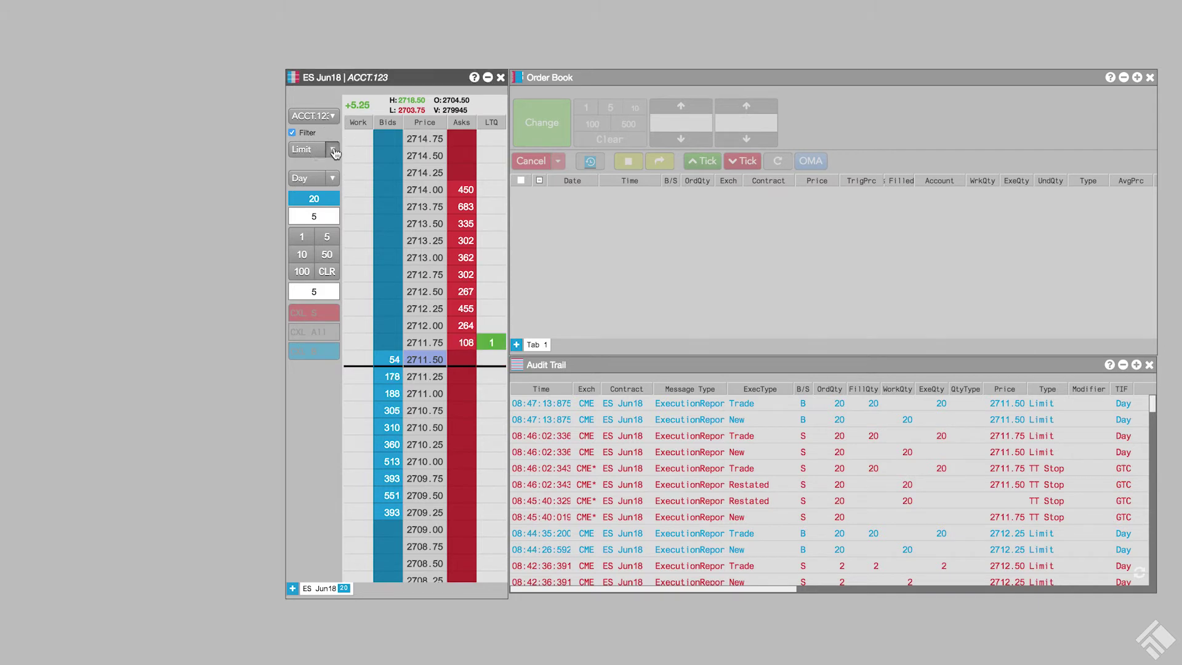
{"action": "left_click", "coordinate": [312, 312]}
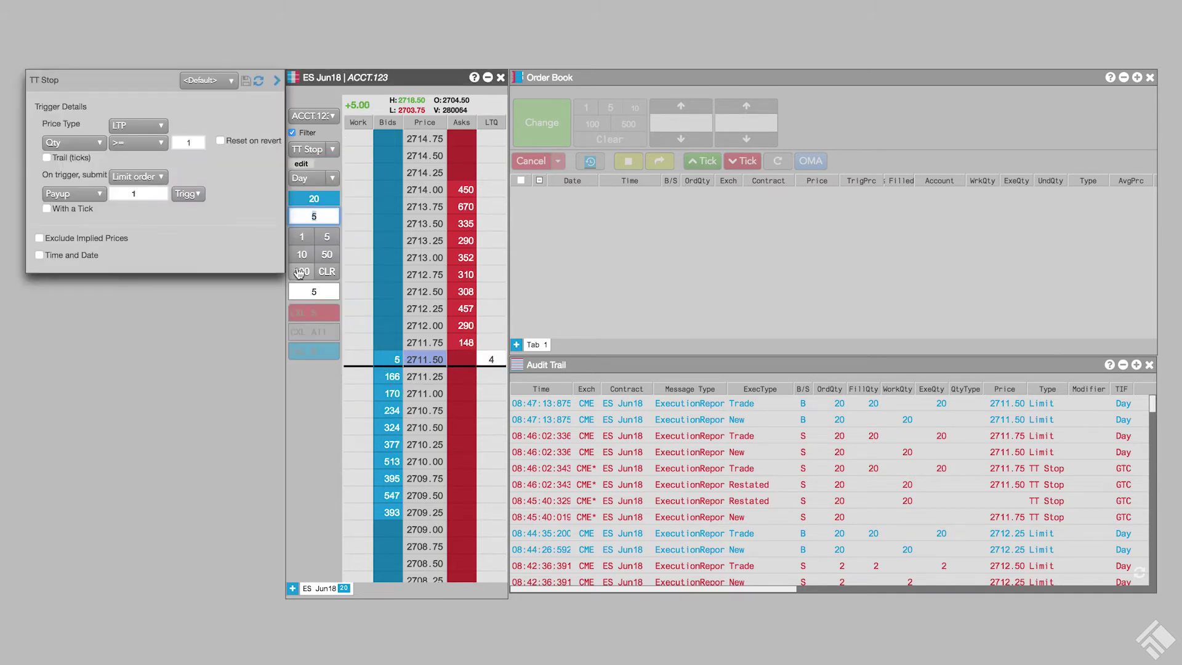
{"action": "left_click", "coordinate": [165, 129]}
{"action": "left_click", "coordinate": [158, 155]}
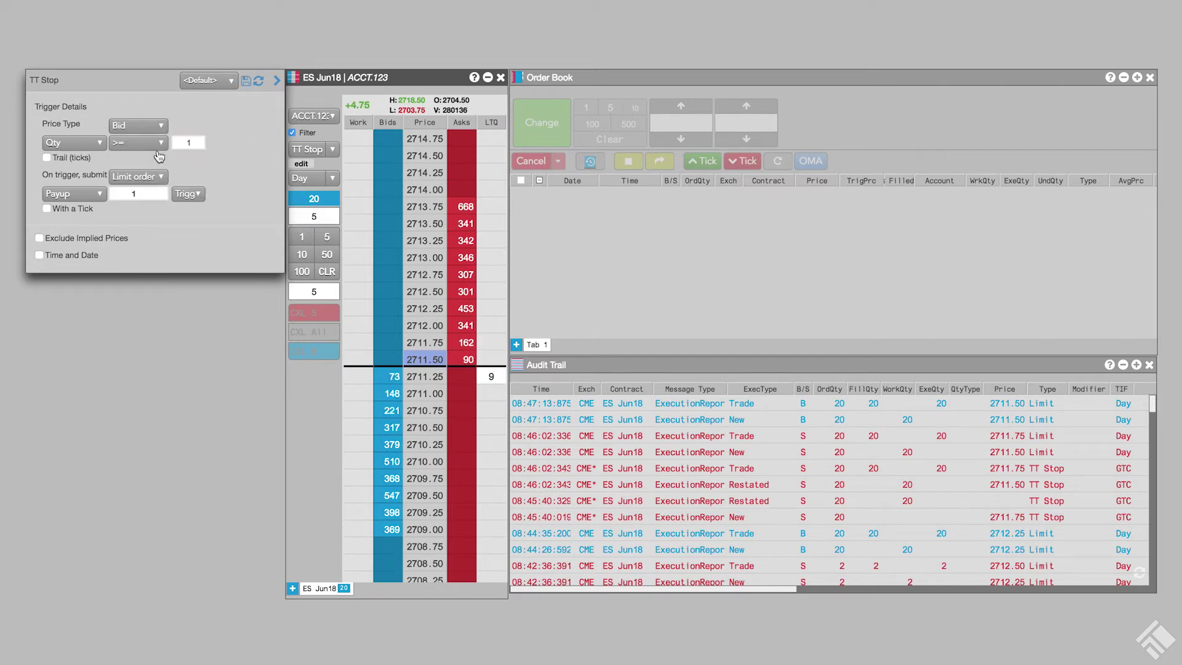
{"action": "left_click", "coordinate": [157, 143]}
{"action": "left_click", "coordinate": [155, 158]}
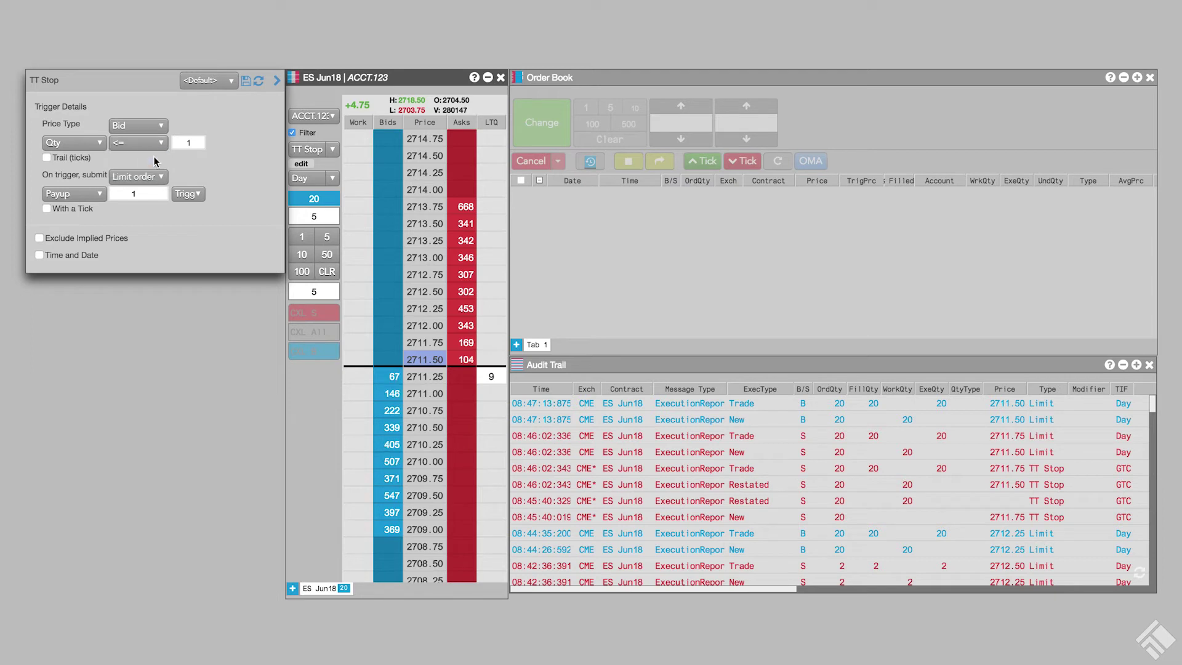
{"action": "double_click", "coordinate": [199, 142]}
{"action": "type", "text": "100"}
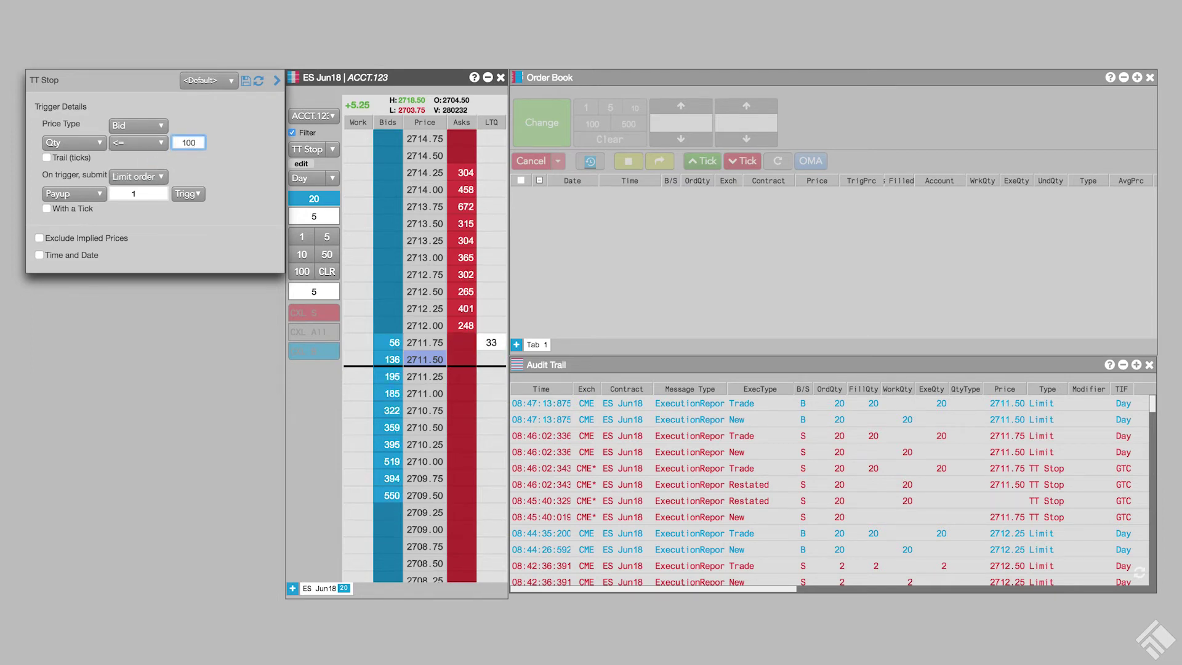
- Set the payup to 0 and enable With a Tick with quantity 150
{"action": "double_click", "coordinate": [142, 193]}
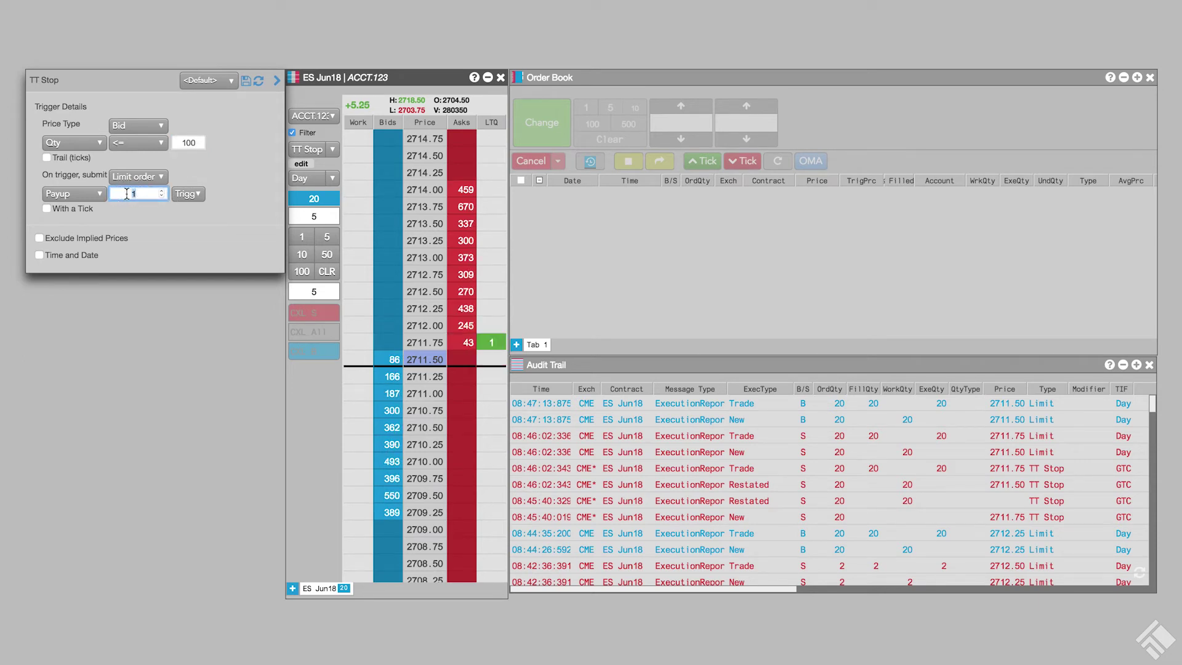
{"action": "type", "text": "0"}
{"action": "left_click", "coordinate": [141, 215]}
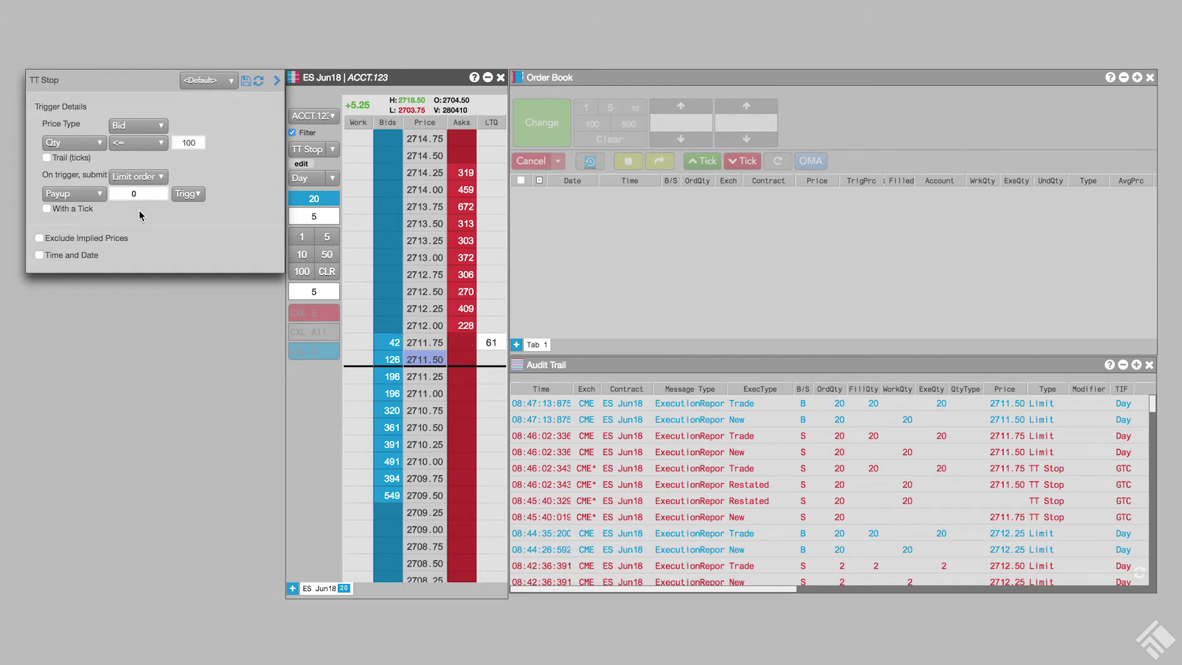
{"action": "left_click", "coordinate": [48, 209]}
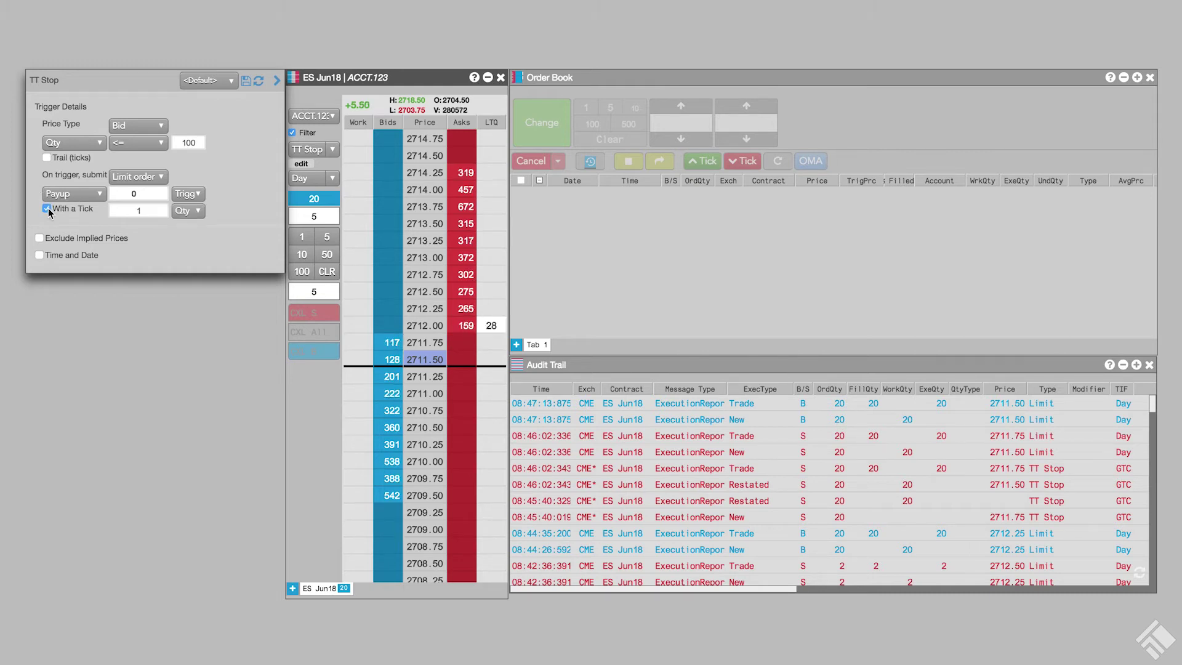
{"action": "double_click", "coordinate": [146, 211]}
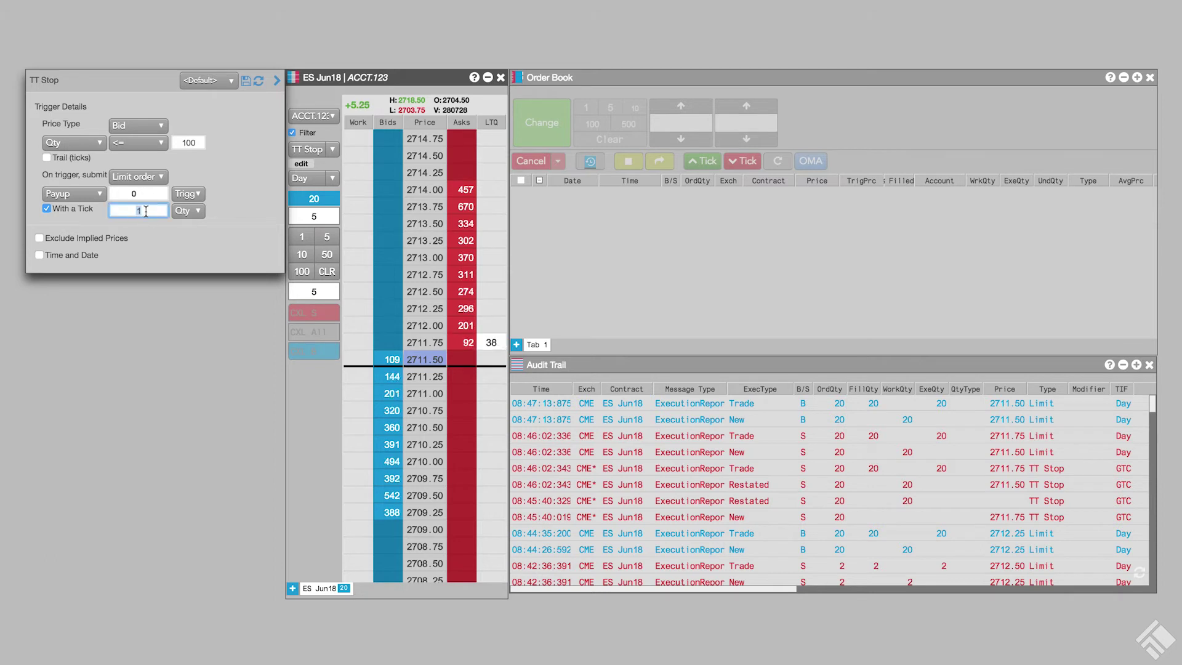
{"action": "type", "text": "150"}
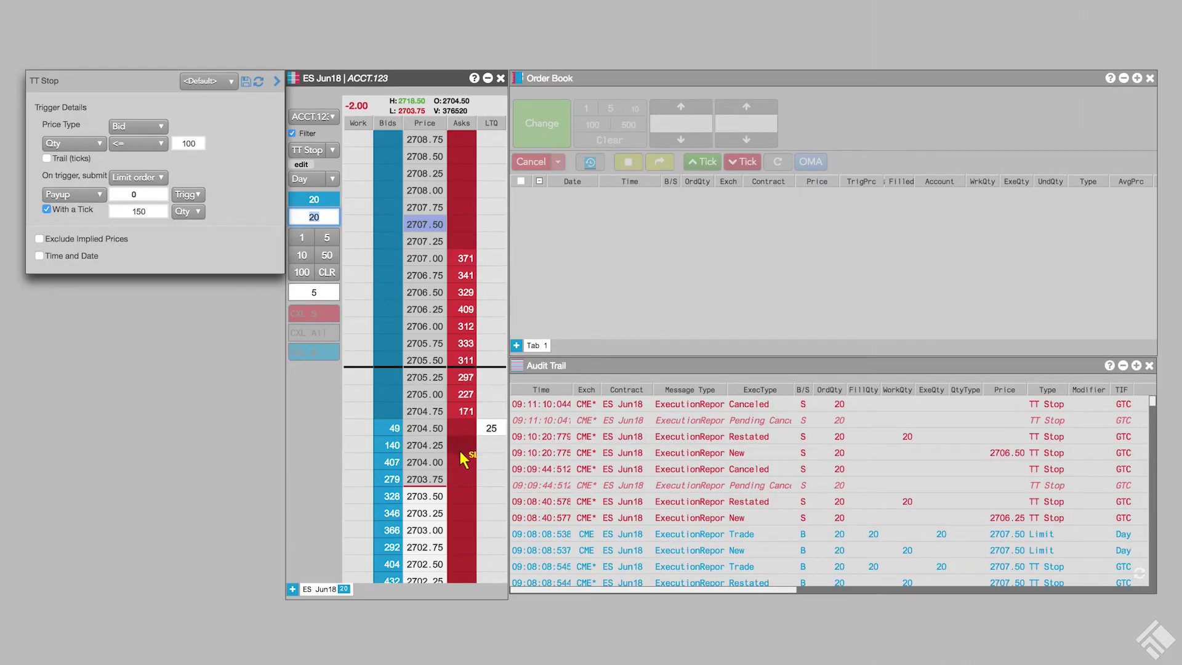
- Place a sell TT Stop at 2704.00 in the ladder's Asks column
{"action": "left_click", "coordinate": [464, 460]}
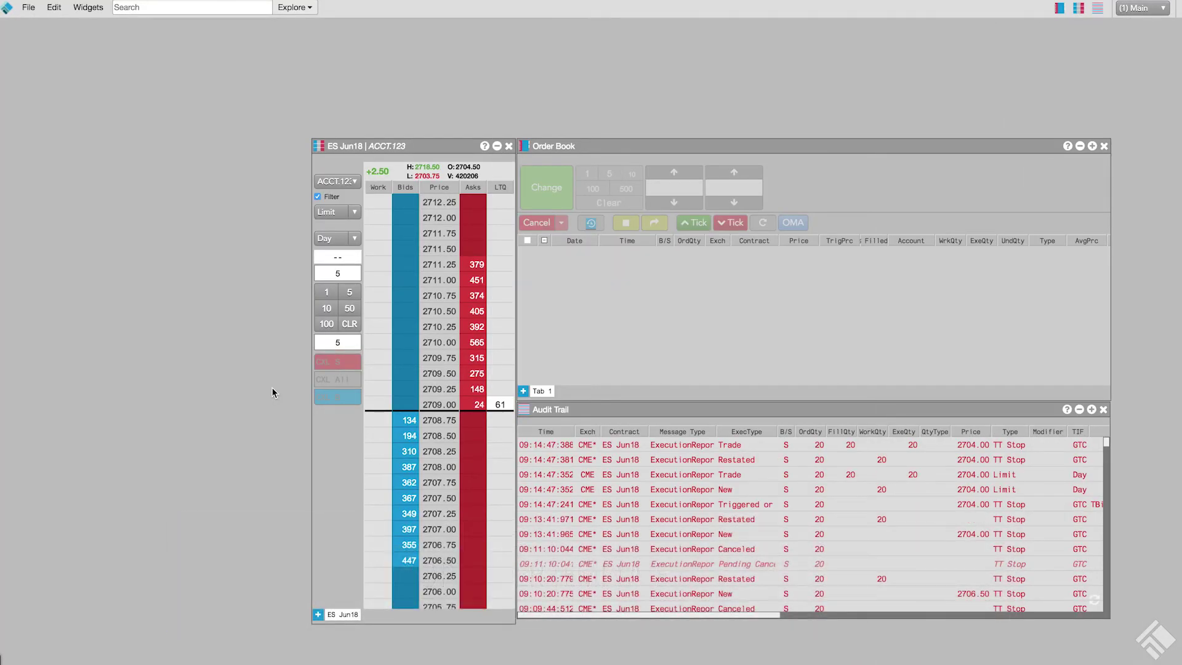
- Choose TT Stop, triggering on Opposite Side quantity <= 100
{"action": "left_click", "coordinate": [353, 213]}
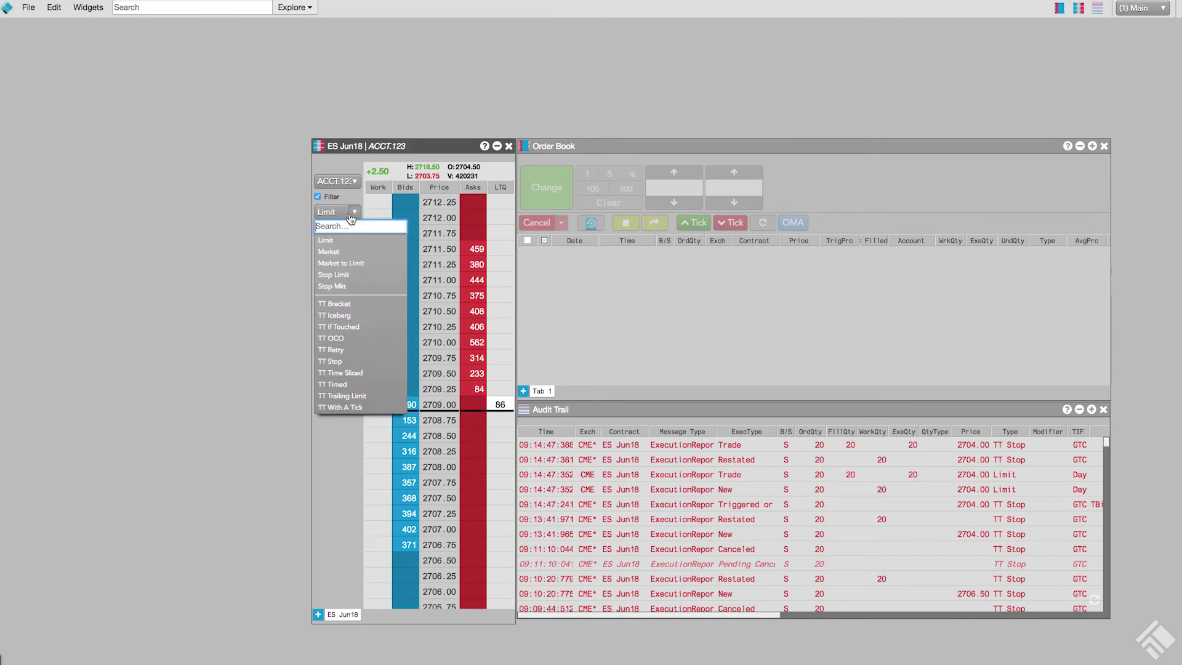
{"action": "left_click", "coordinate": [337, 362]}
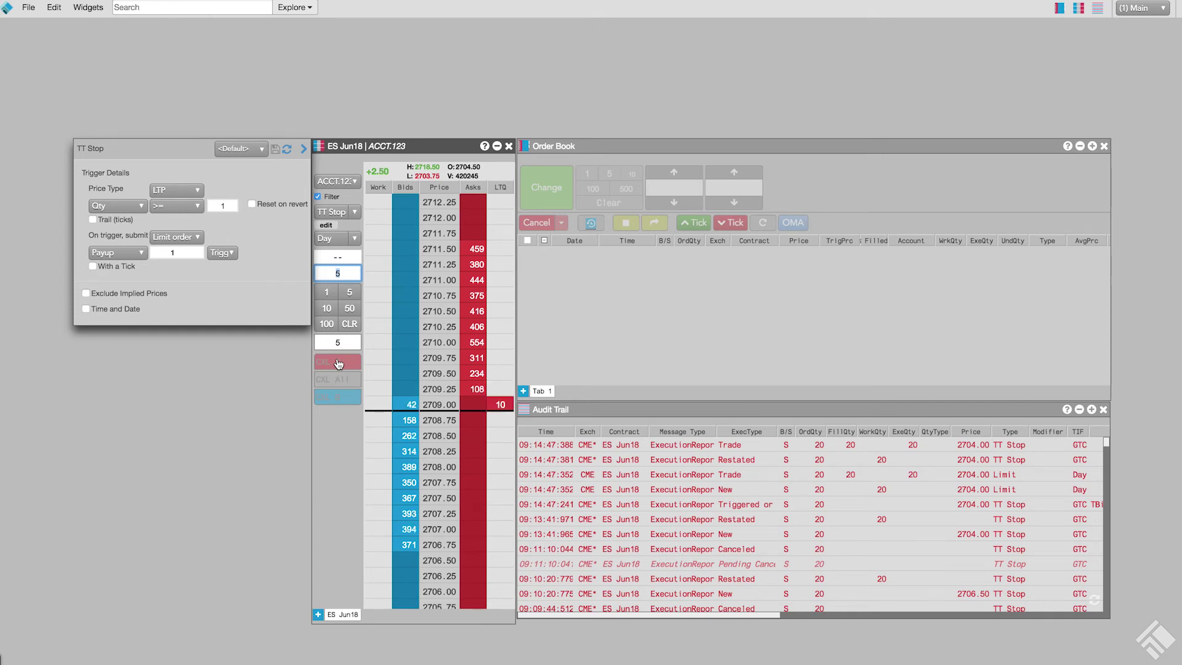
{"action": "left_click", "coordinate": [200, 192]}
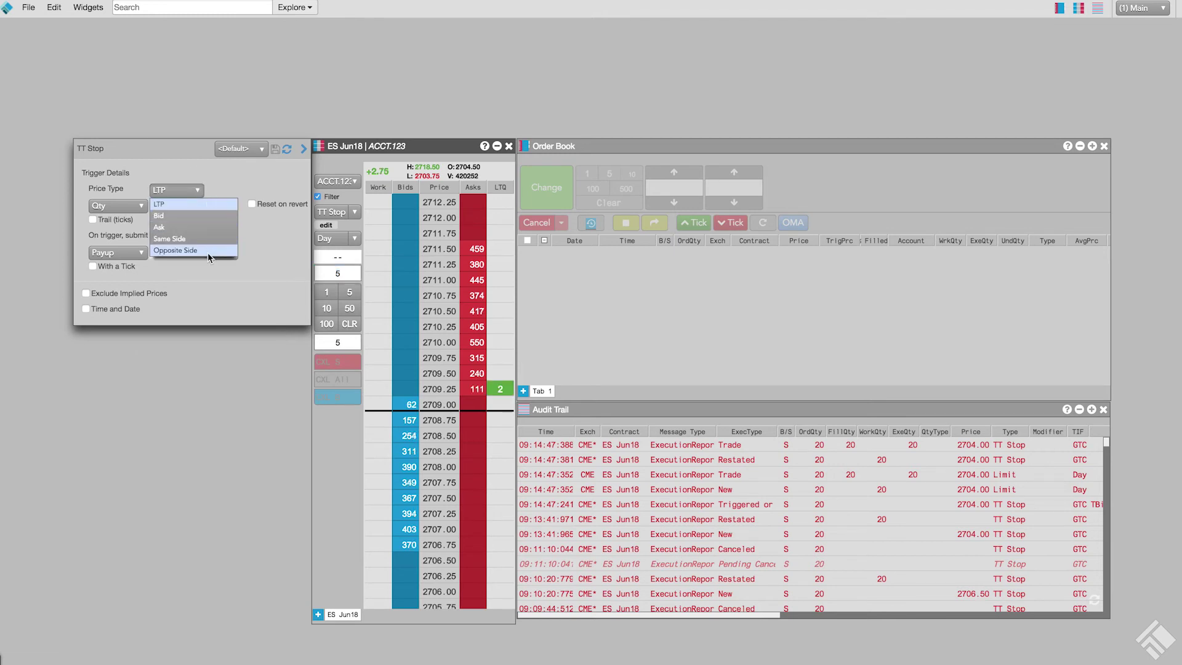
{"action": "left_click", "coordinate": [208, 251]}
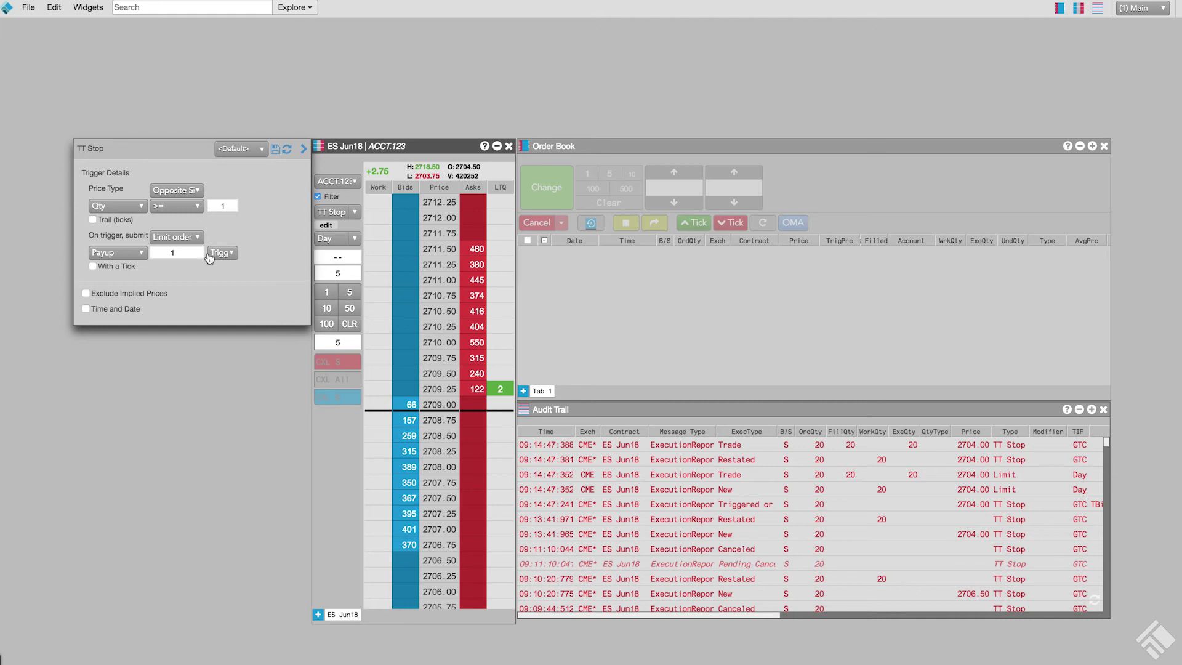
{"action": "left_click", "coordinate": [181, 206]}
{"action": "left_click", "coordinate": [182, 220]}
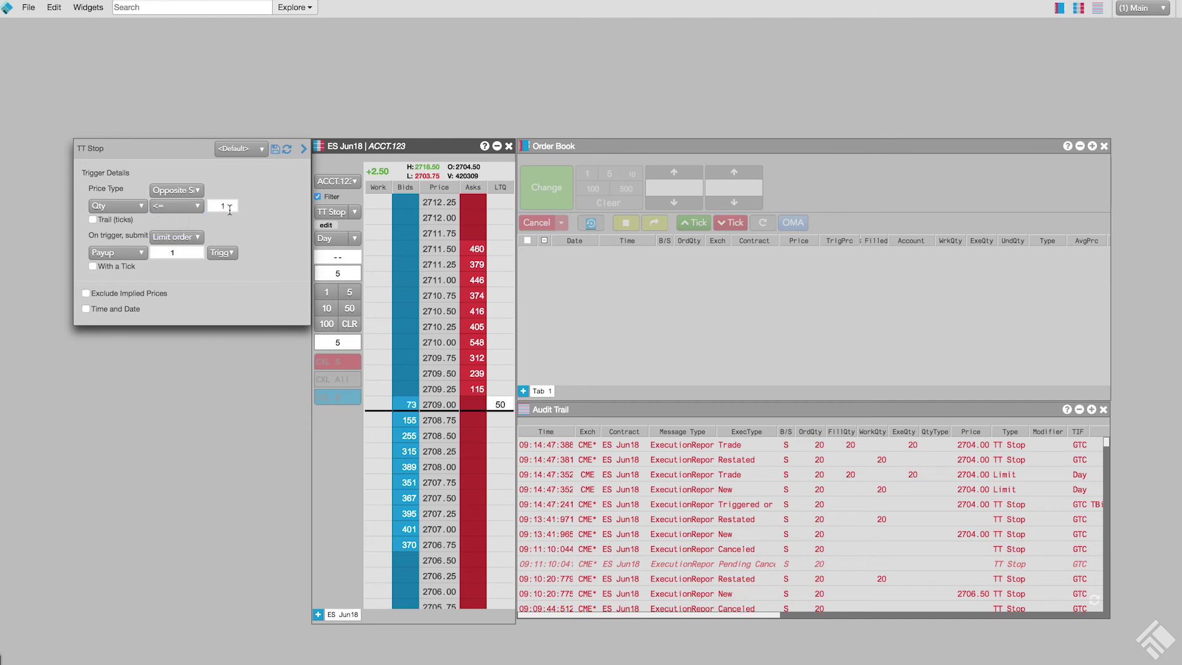
{"action": "left_click", "coordinate": [232, 206]}
{"action": "type", "text": "1"}
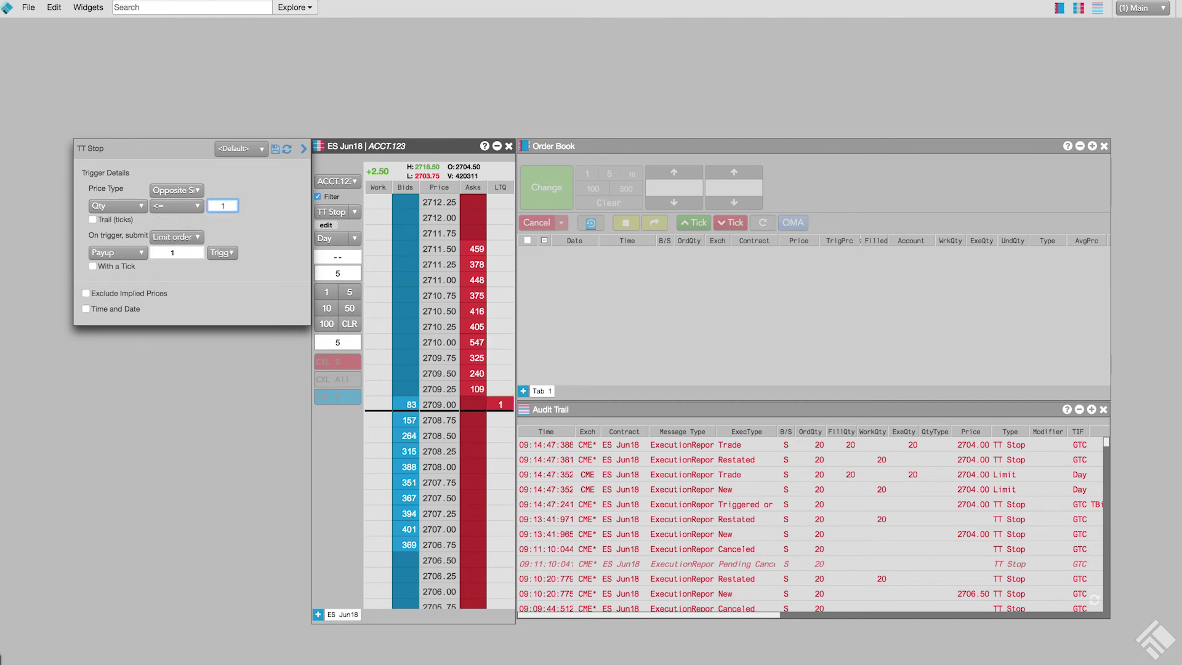
{"action": "type", "text": "00"}
- Set payup to 0 and enable With a Tick at 150
{"action": "double_click", "coordinate": [185, 253]}
{"action": "type", "text": "0"}
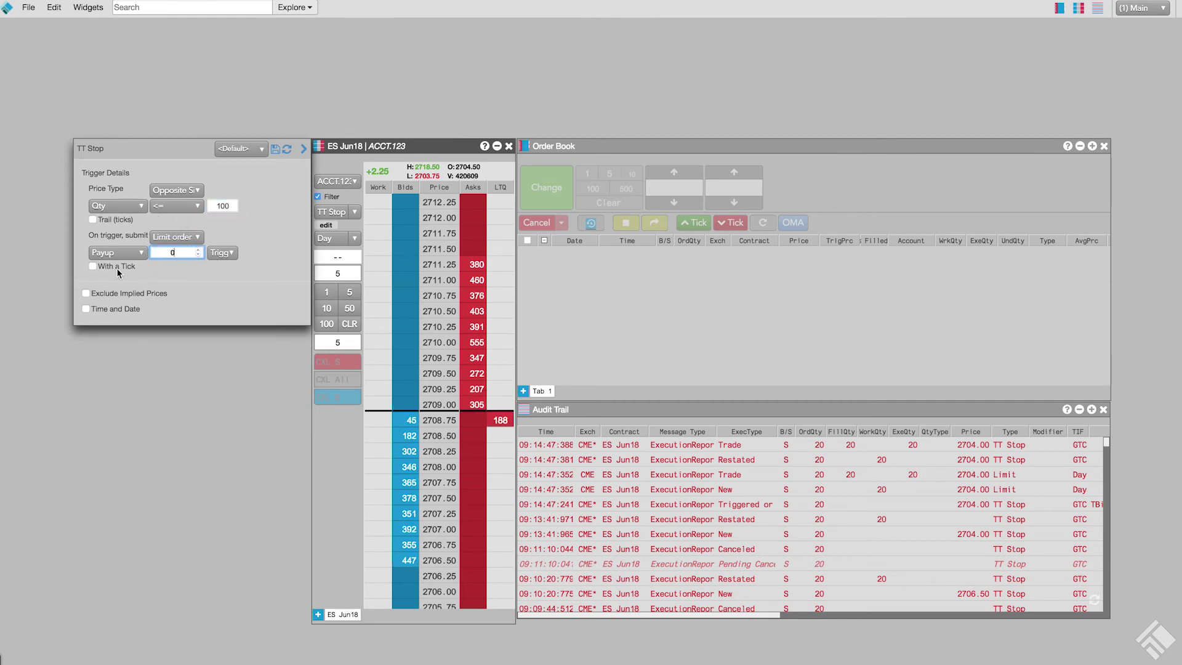
{"action": "left_click", "coordinate": [115, 267]}
{"action": "double_click", "coordinate": [189, 268]}
{"action": "type", "text": "150"}
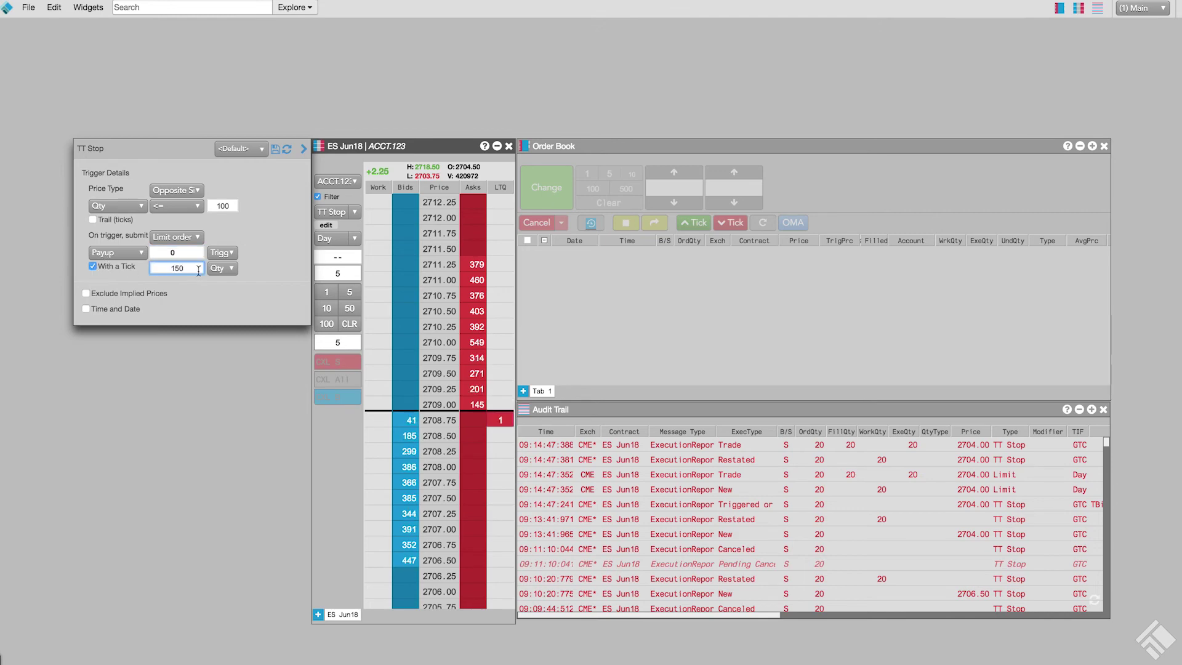
{"action": "left_click", "coordinate": [274, 150]}
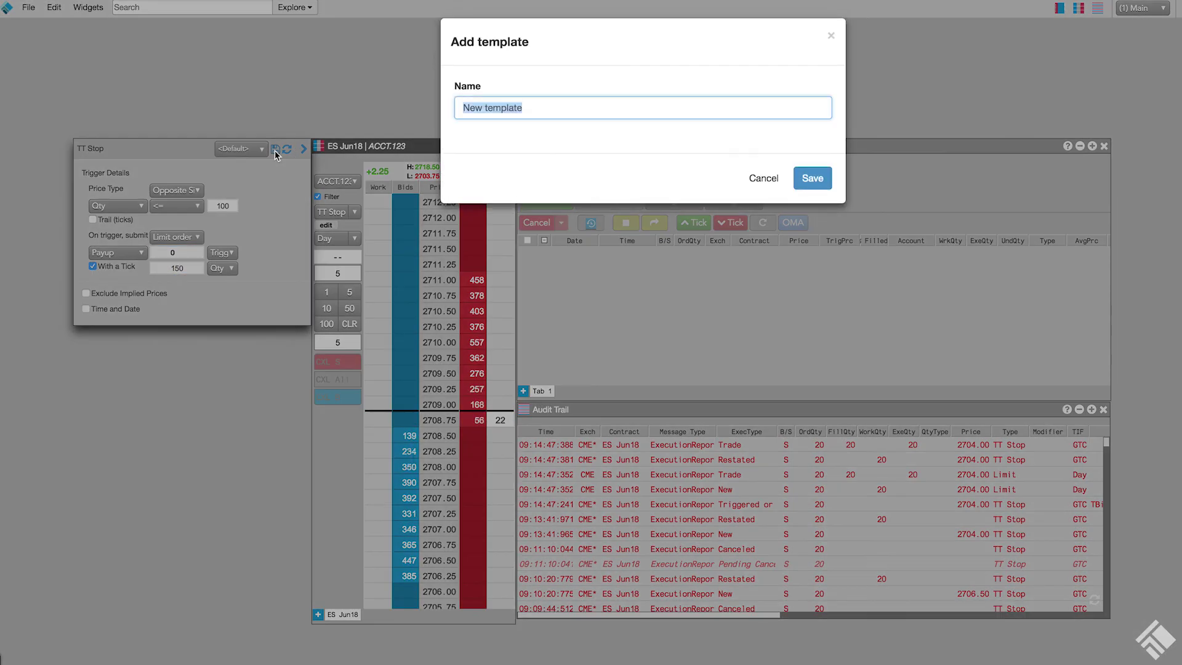
- Save the TT Stop settings as a template named 'Liquidity Trigger'
{"action": "type", "text": "Liqui"}
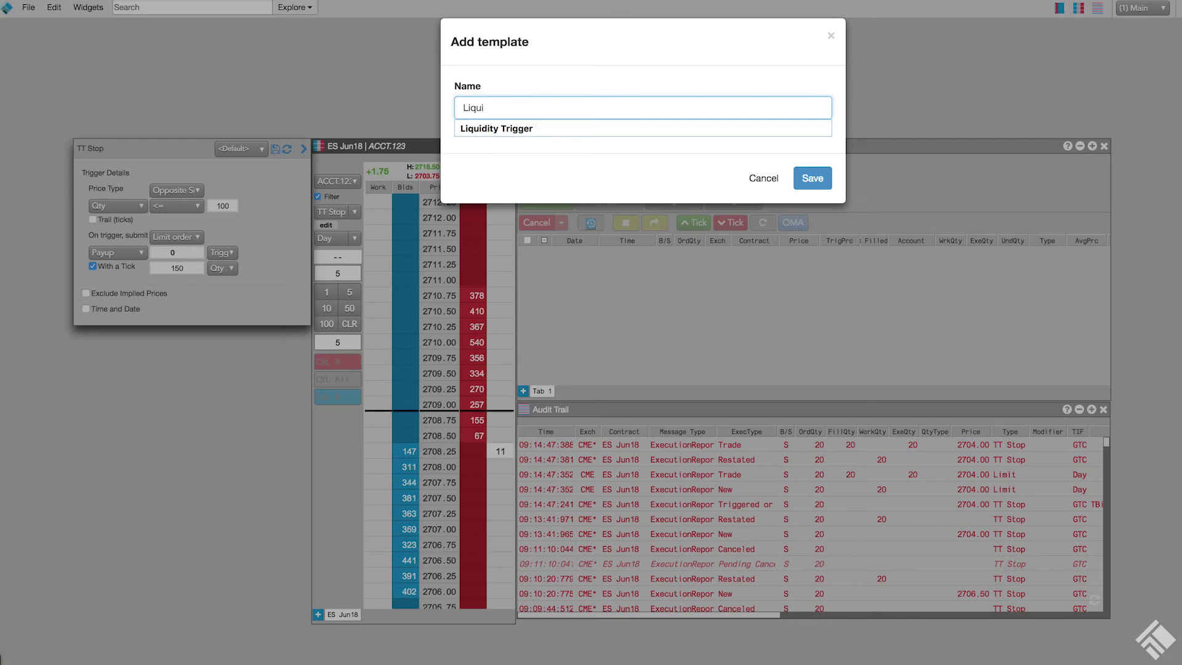
{"action": "key", "text": "Down"}
{"action": "key", "text": "Return"}
{"action": "left_click", "coordinate": [804, 179]}
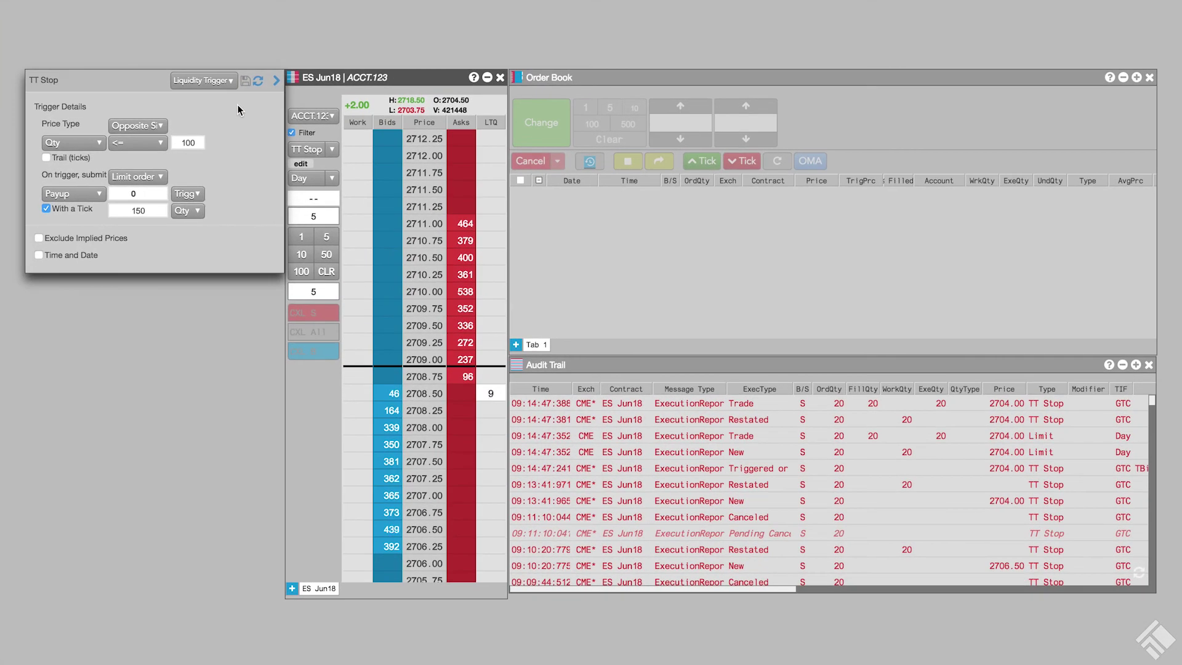
- Mark Liquidity Trigger as the favourite template and hide the TT Stop settings
{"action": "left_click", "coordinate": [233, 80]}
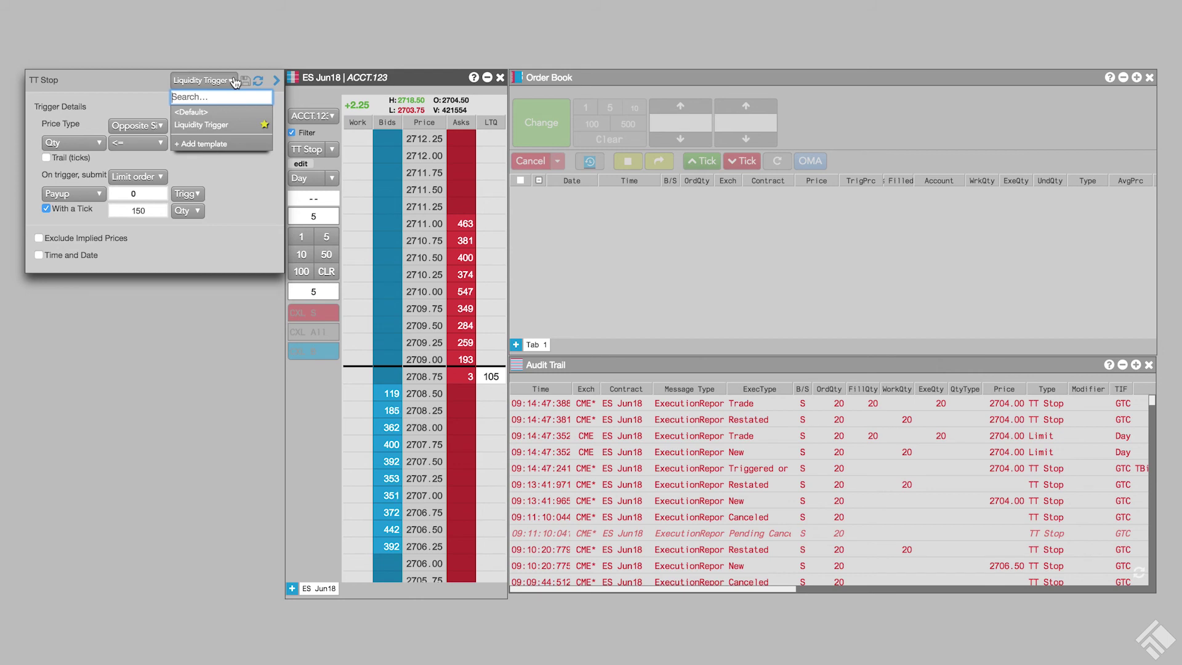
{"action": "left_click", "coordinate": [265, 126]}
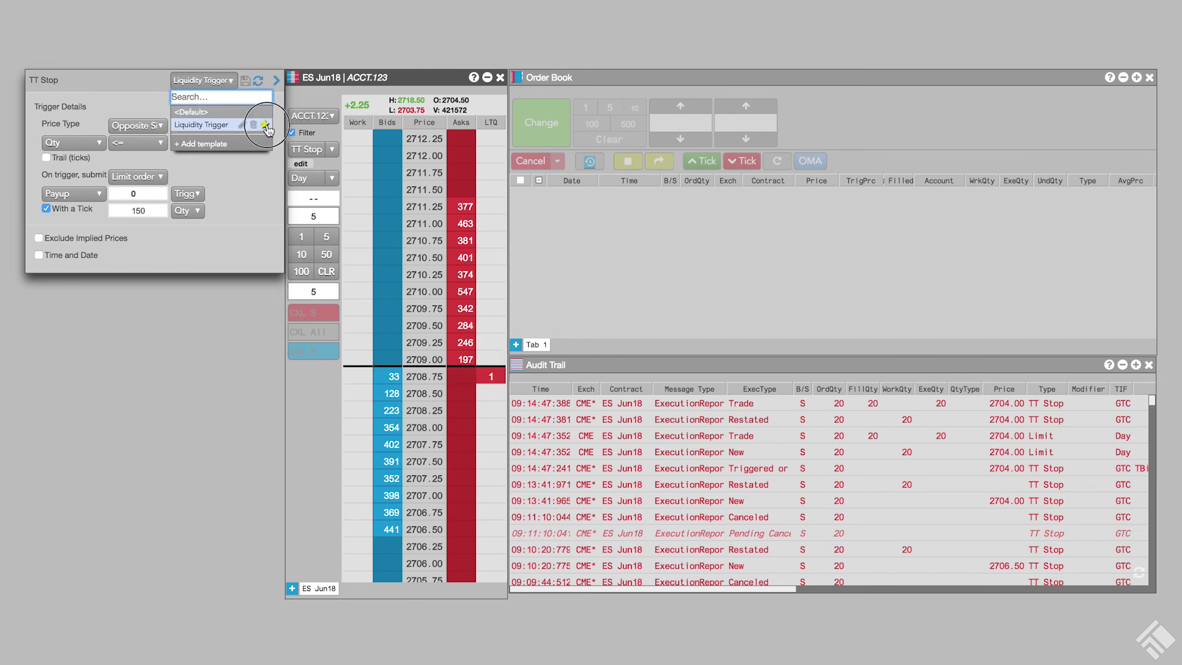
{"action": "left_click", "coordinate": [277, 81]}
- Reselect TT Stop and apply the Liquidity Trigger template (Opposite Side ≤100, payup 0, With a Tick 150)
{"action": "left_click", "coordinate": [331, 150]}
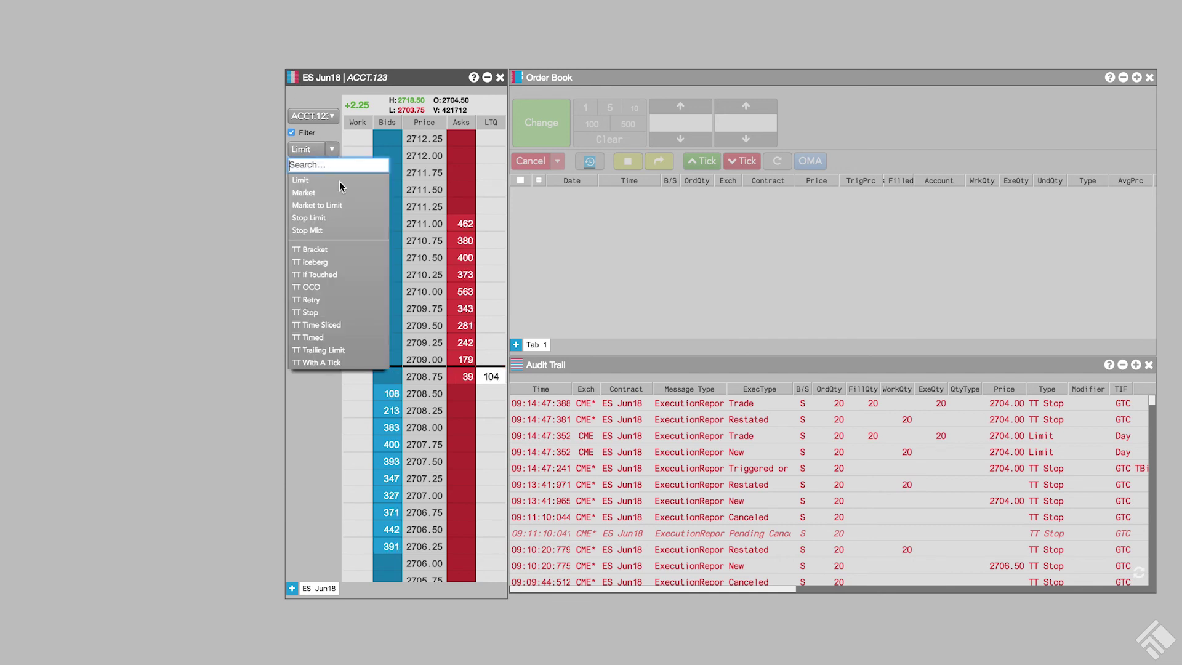
{"action": "left_click", "coordinate": [325, 313]}
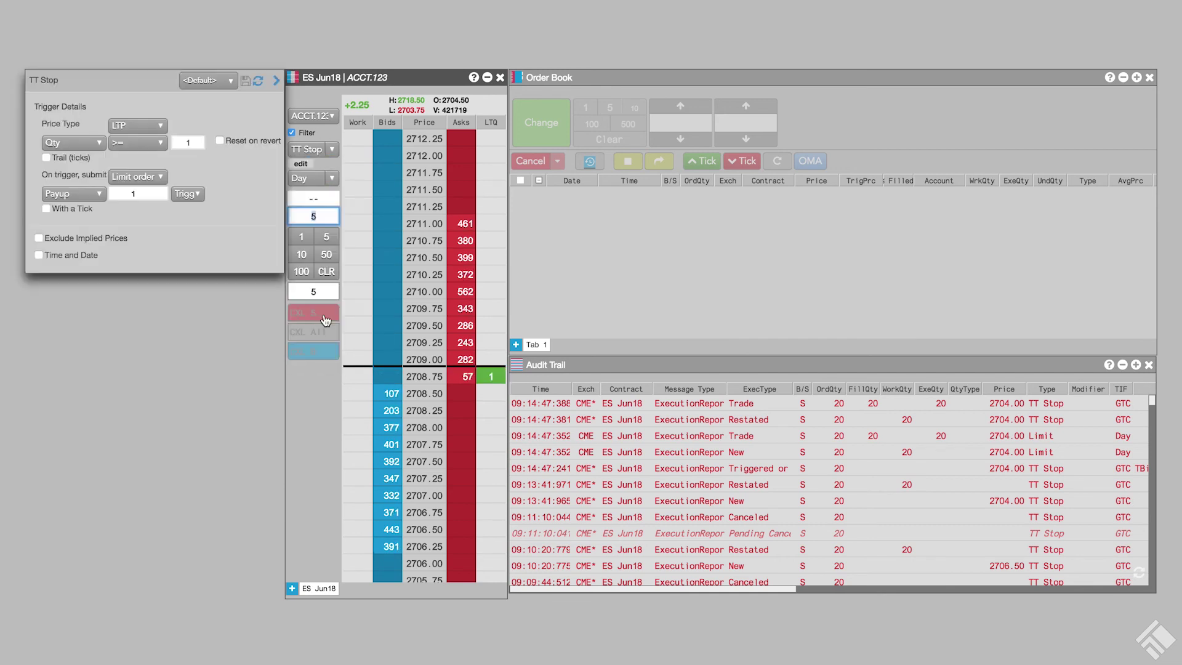
{"action": "left_click", "coordinate": [230, 81]}
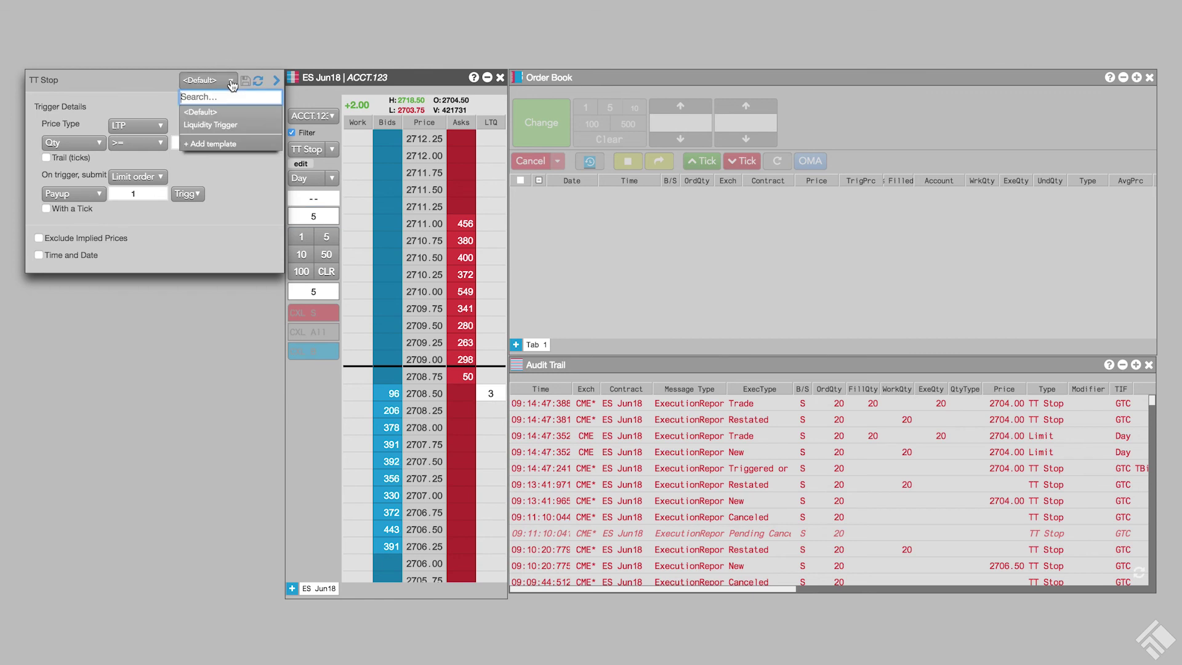
{"action": "left_click", "coordinate": [210, 125]}
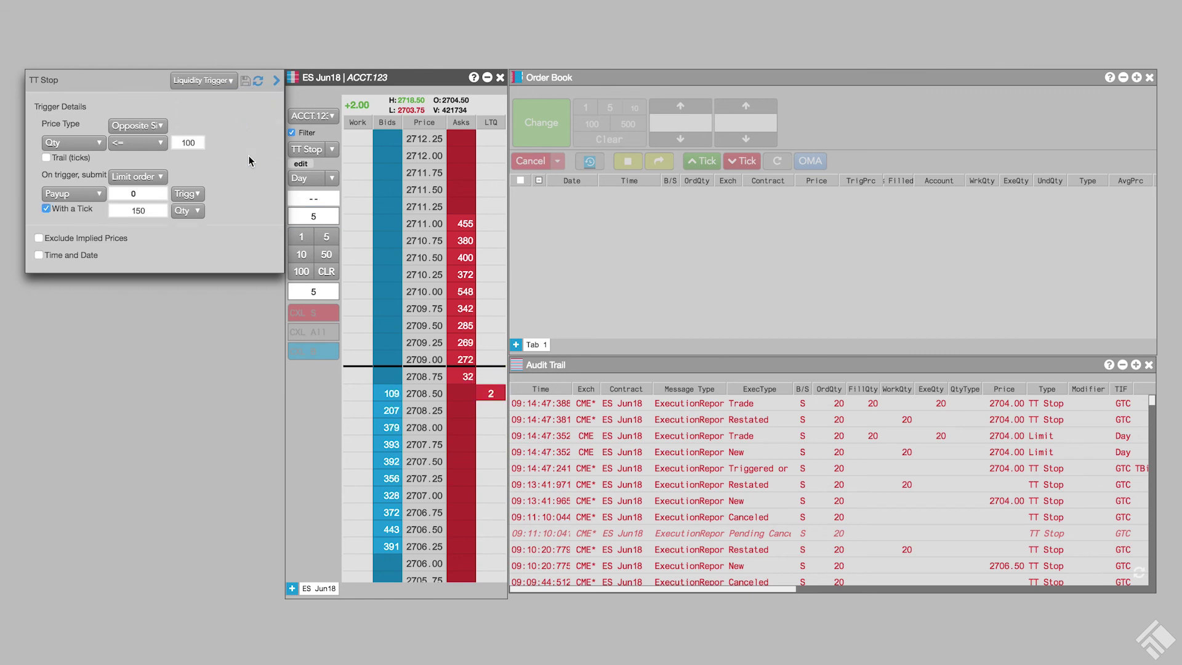